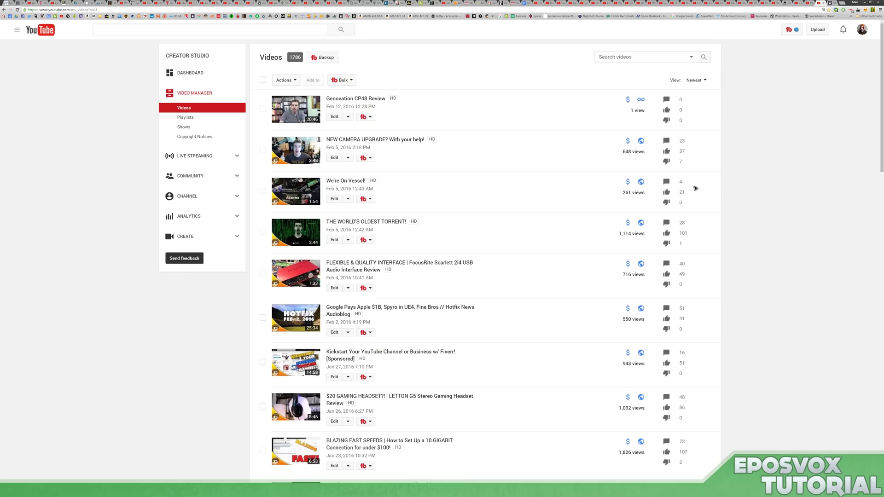
# - Open the Genovation CP48 Review video's Cards editor and list the available card types
pyautogui.click(865, 32)
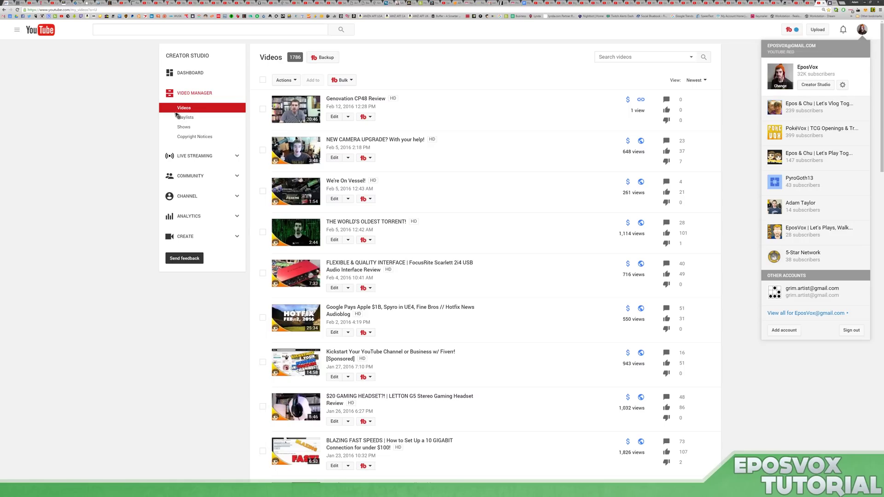
pyautogui.click(141, 123)
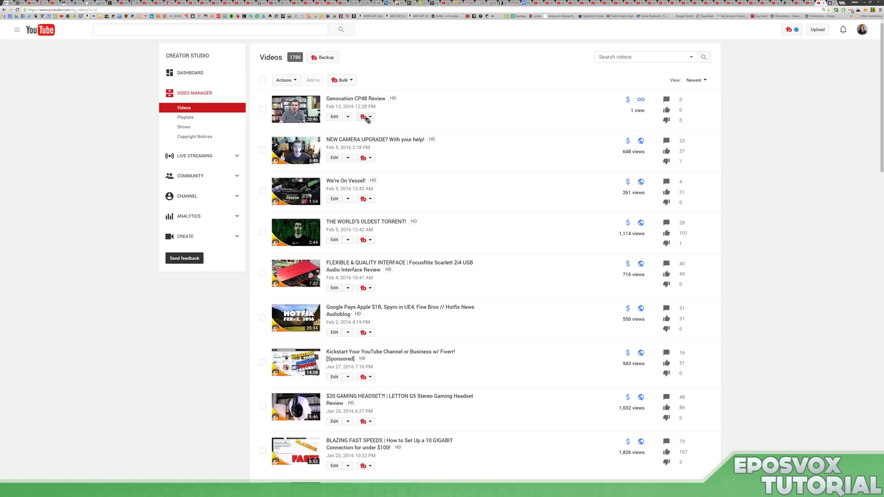
pyautogui.click(341, 119)
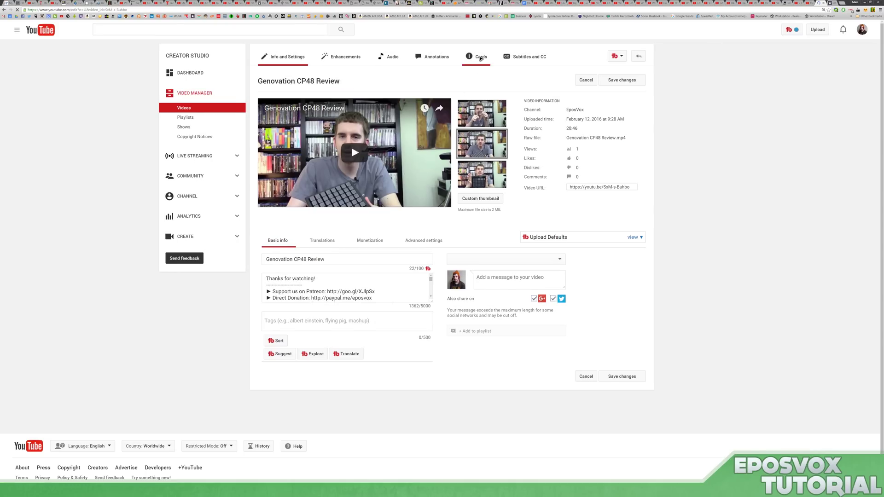
pyautogui.click(481, 58)
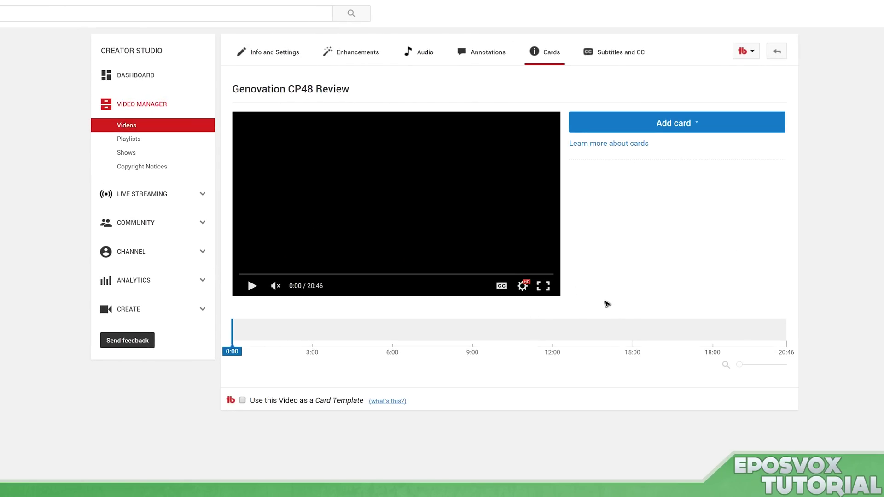
pyautogui.click(695, 124)
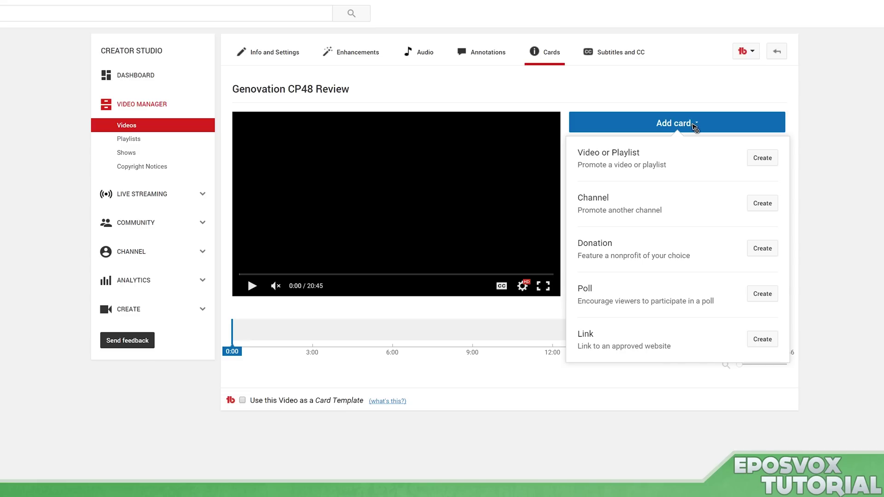
# - Seek the video to 0:30 and start a new donation card
pyautogui.click(668, 87)
pyautogui.click(674, 123)
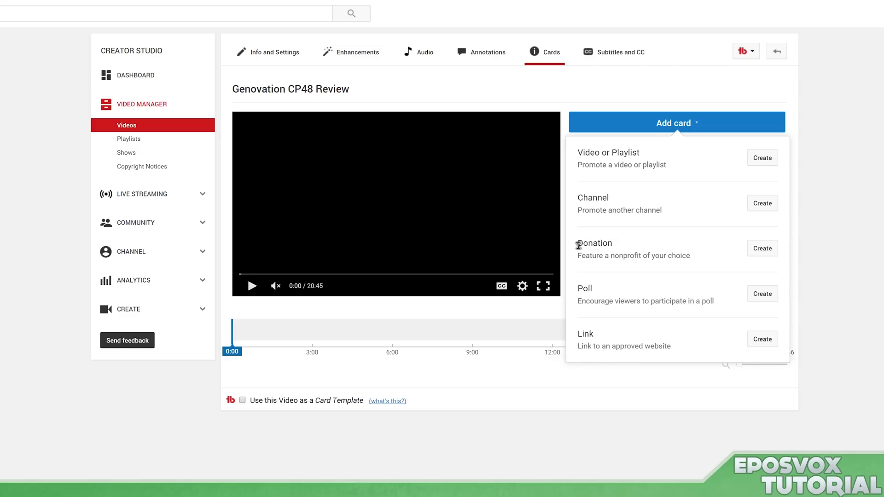
pyautogui.click(246, 274)
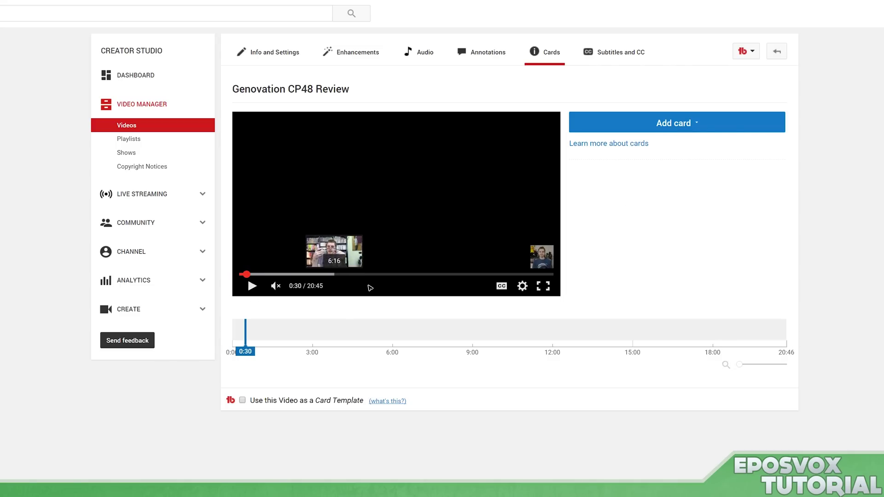
pyautogui.click(696, 131)
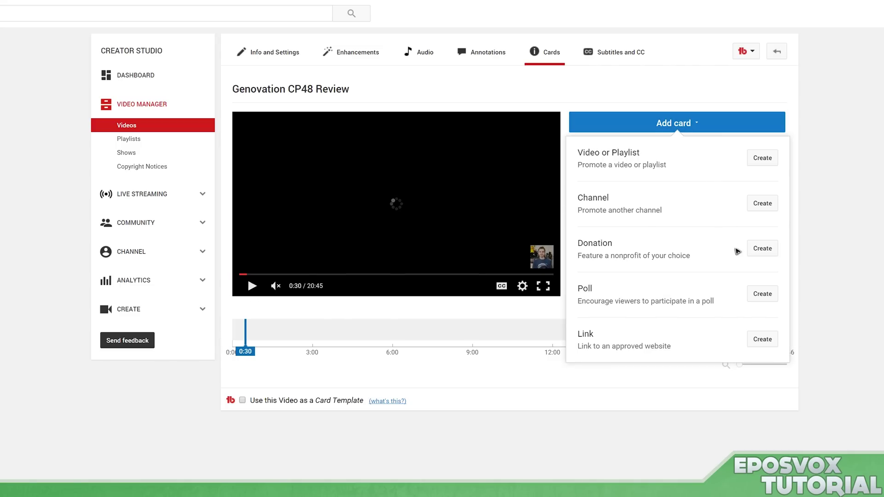
pyautogui.click(762, 249)
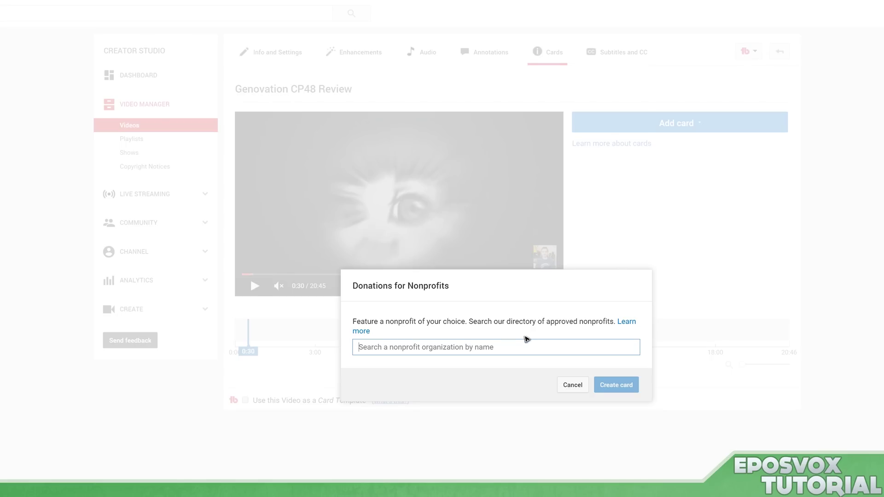
# - Choose the Kosair nonprofit and its Health image for the card
pyautogui.write('Kosair')
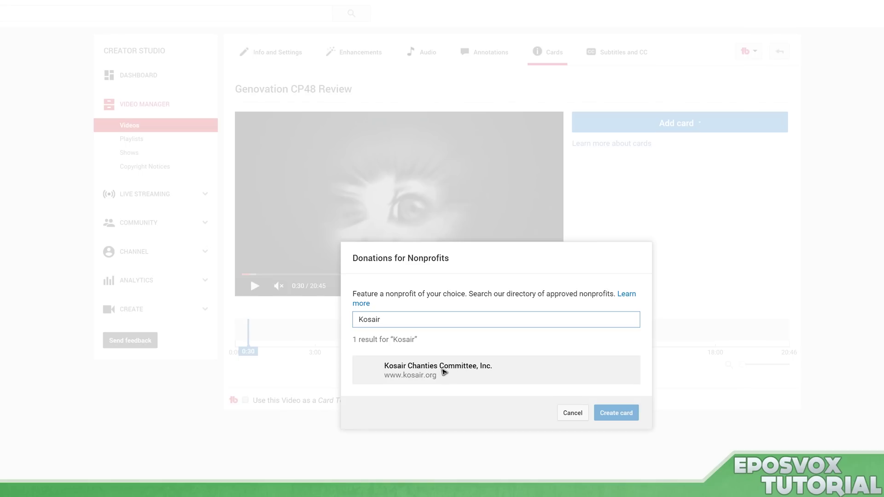
pyautogui.click(438, 371)
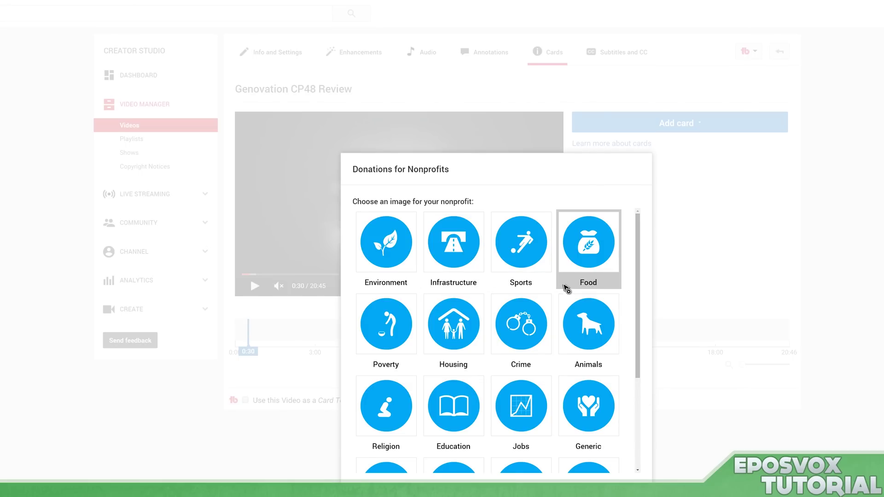
pyautogui.scroll(-2, 521, 362)
pyautogui.scroll(-2, 521, 363)
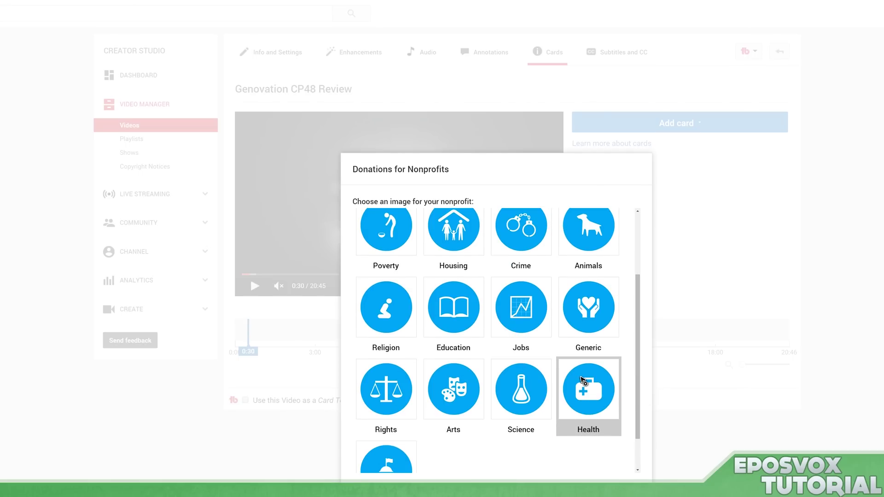
pyautogui.click(583, 382)
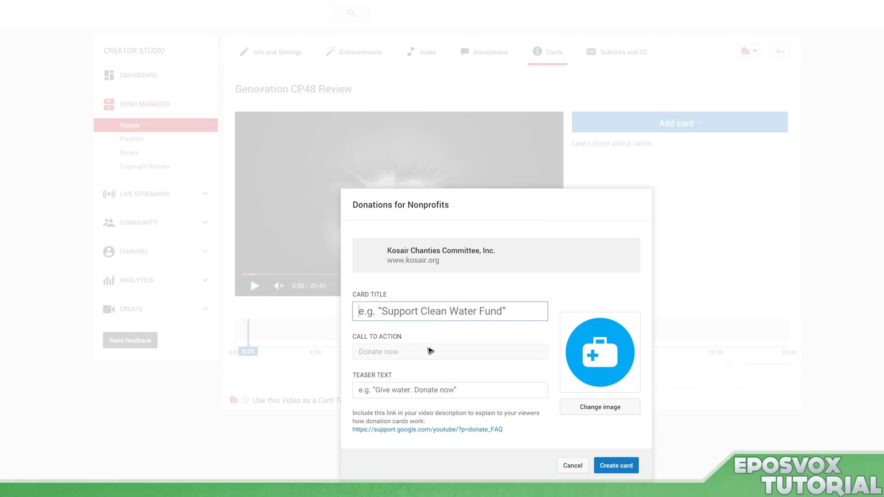
# - Title the card 'SUPPORT KOSAIR PLS' with teaser 'HALP KIDS NAO' and create it
pyautogui.write('SUPPOR')
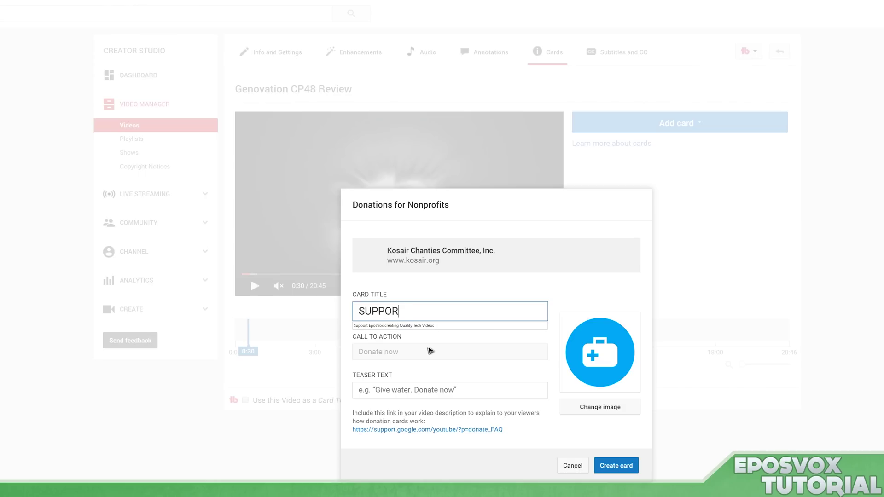
pyautogui.write('T KOSAIR PLS')
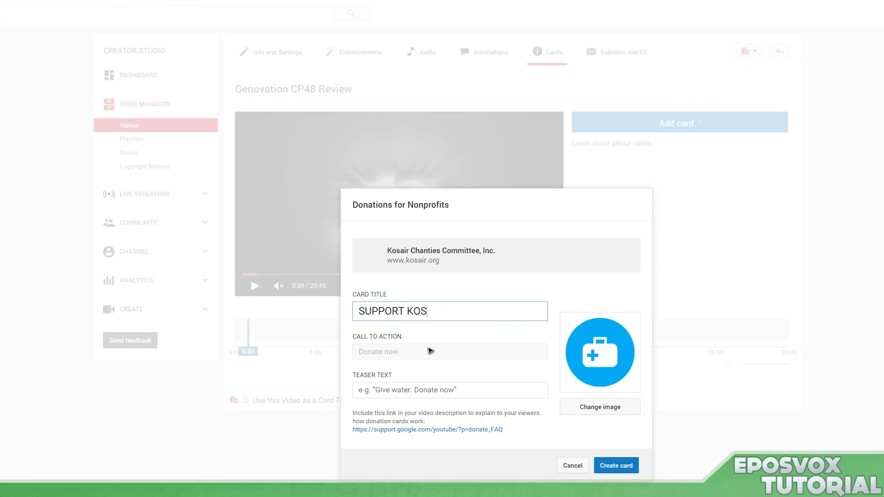
pyautogui.click(404, 383)
pyautogui.write('HALP KIDS NAO')
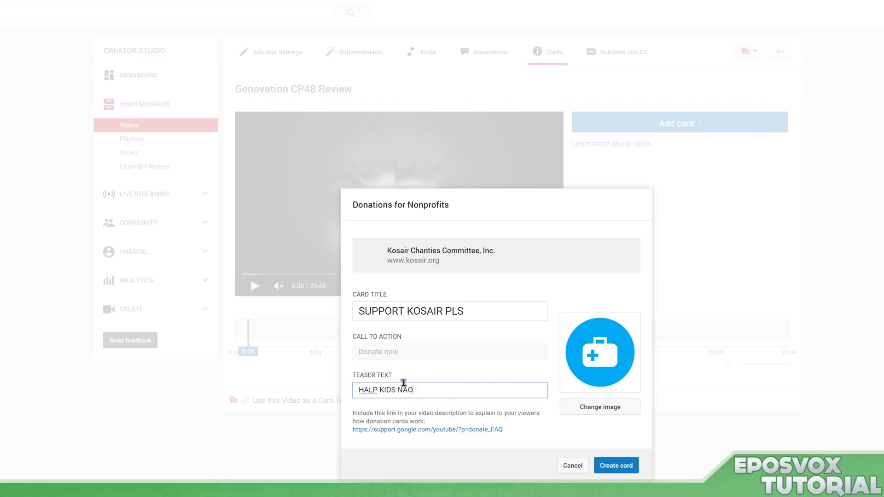
pyautogui.click(622, 469)
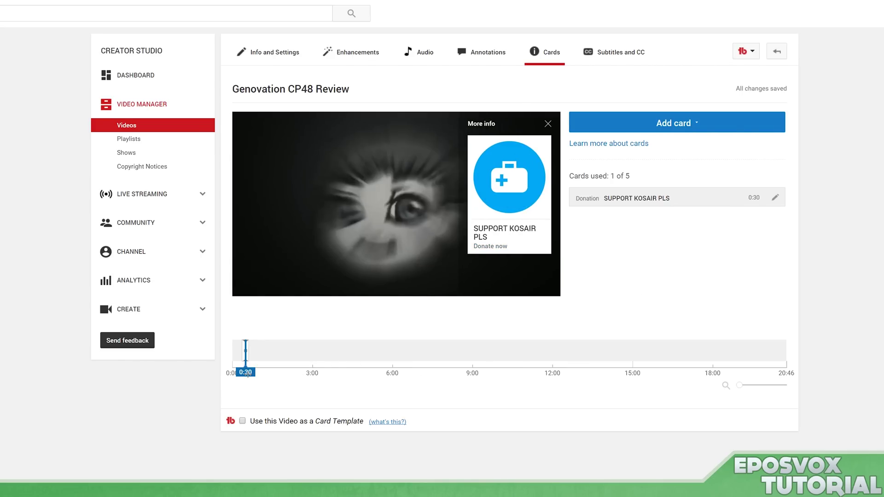
# - Drag the donation card marker to 19:07 on the timeline and start a new poll card
pyautogui.moveTo(246, 373); pyautogui.dragTo(288, 372)
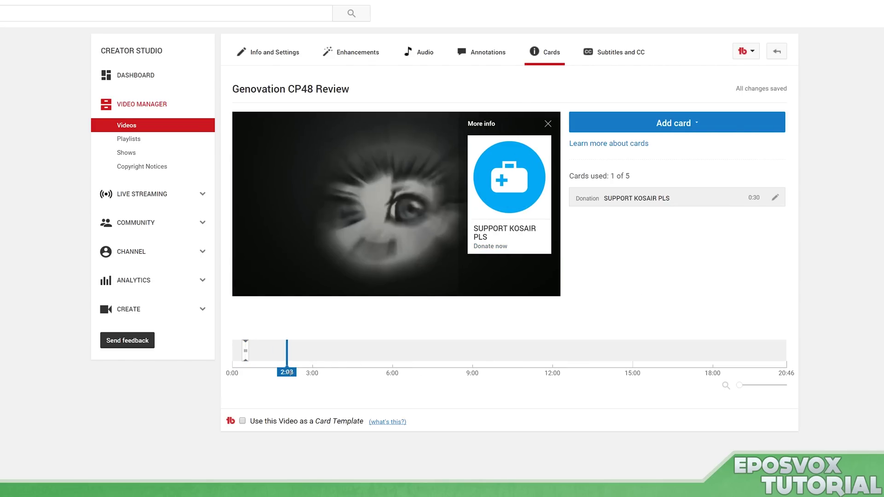
pyautogui.click(703, 123)
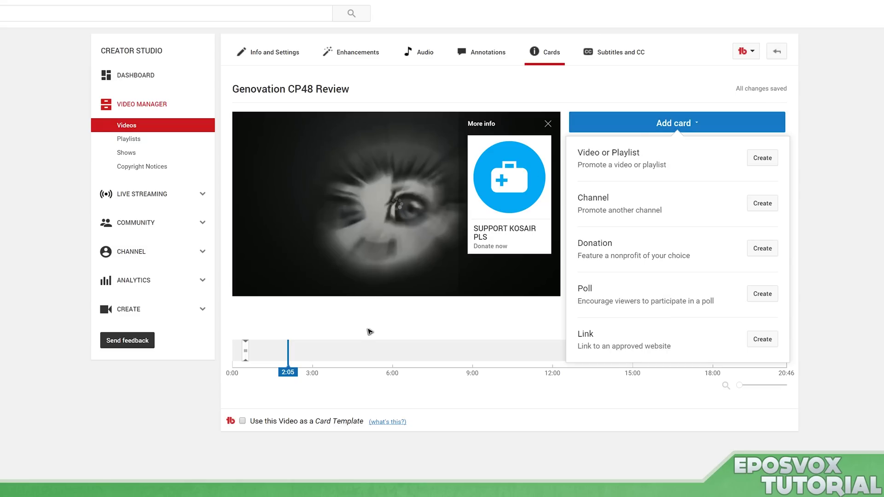
pyautogui.click(282, 372)
pyautogui.moveTo(281, 372)
pyautogui.mouseDown()
pyautogui.moveTo(252, 372)
pyautogui.moveTo(762, 351)
pyautogui.moveTo(245, 372)
pyautogui.mouseUp()
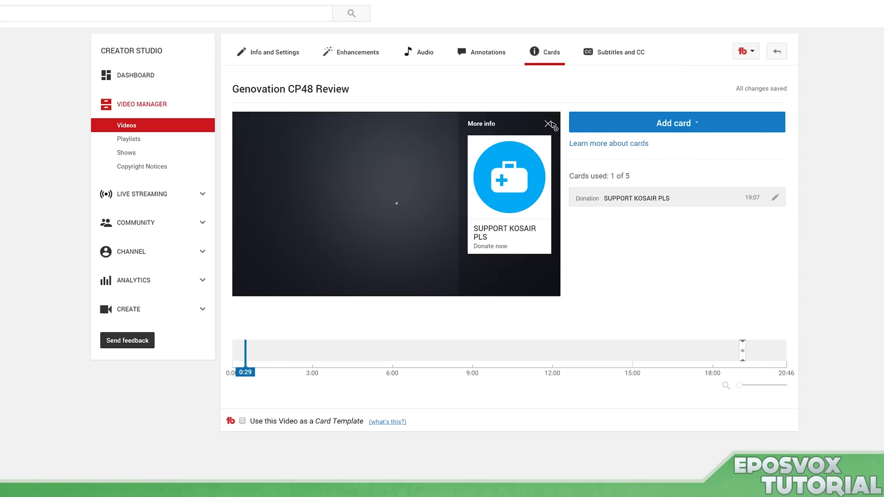
pyautogui.click(714, 118)
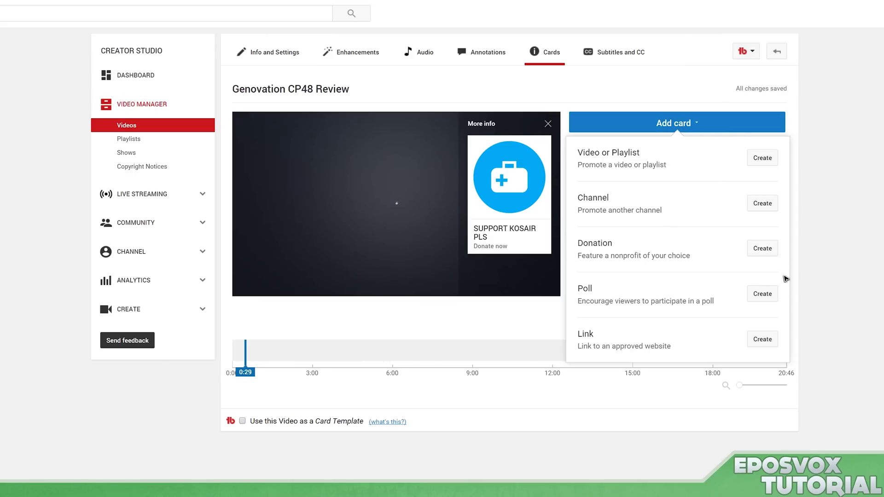
pyautogui.click(762, 298)
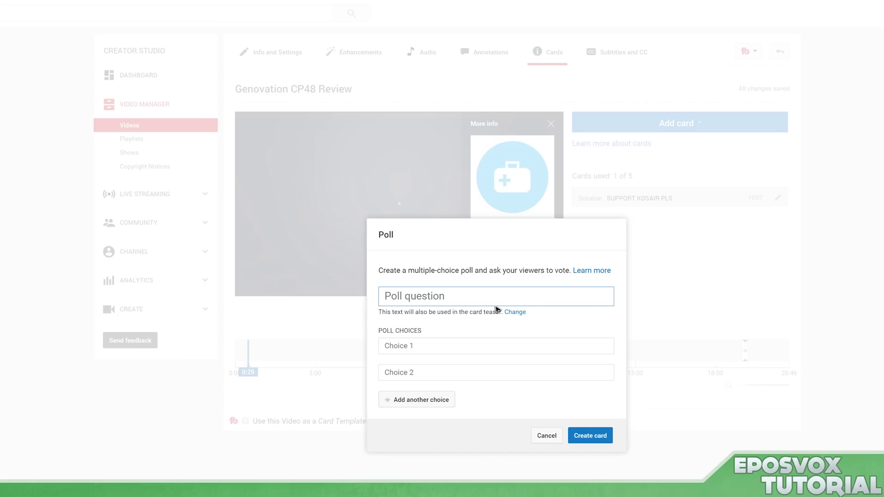
# - Add three extra choice fields and enter the question 'Will you use cards?'
pyautogui.click(417, 400)
pyautogui.click(416, 413)
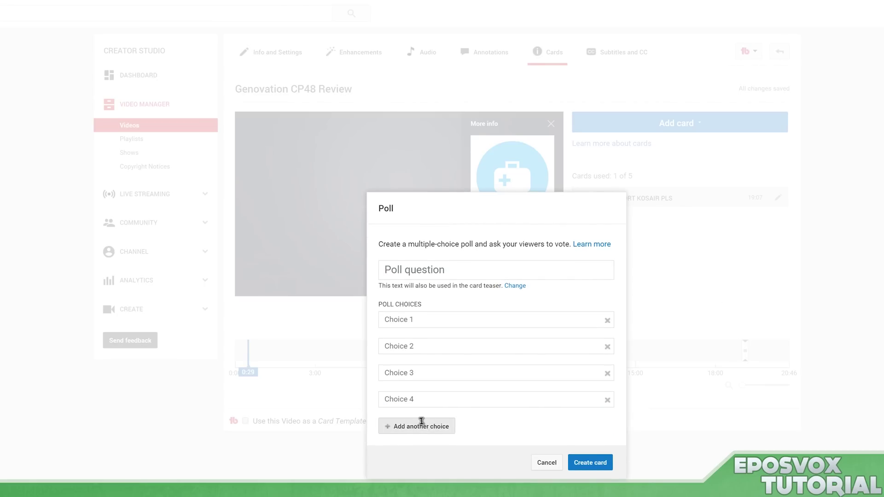
pyautogui.click(423, 426)
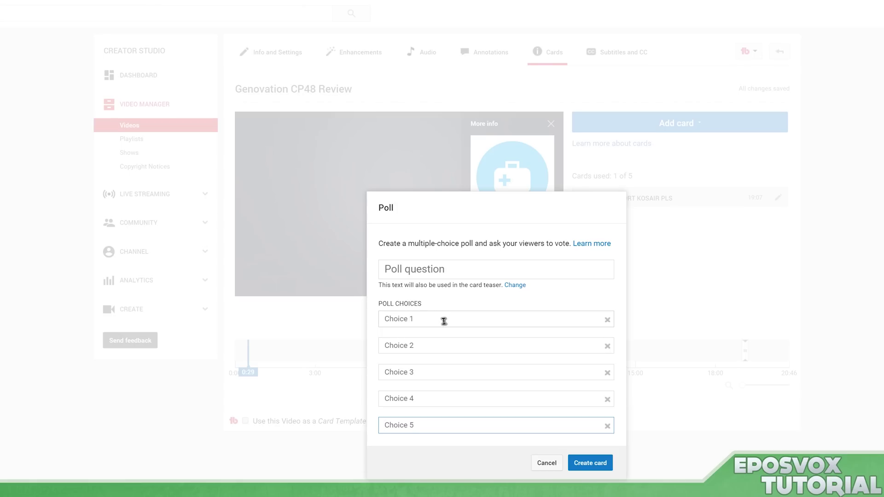
pyautogui.click(450, 260)
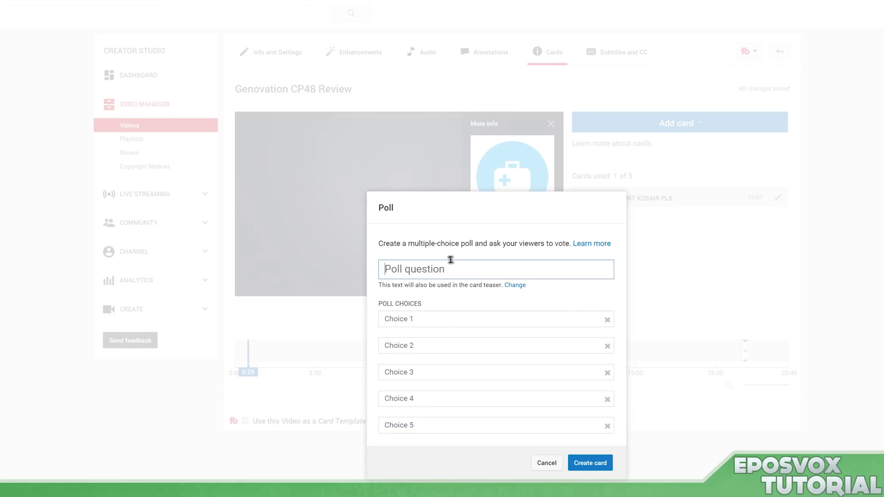
pyautogui.write('Will you use cards?')
# - Fill the choices Yes, No, Pizza, Turnip and Wut, then create the poll card
pyautogui.press('Tab')
pyautogui.write('Yes')
pyautogui.press('Tab')
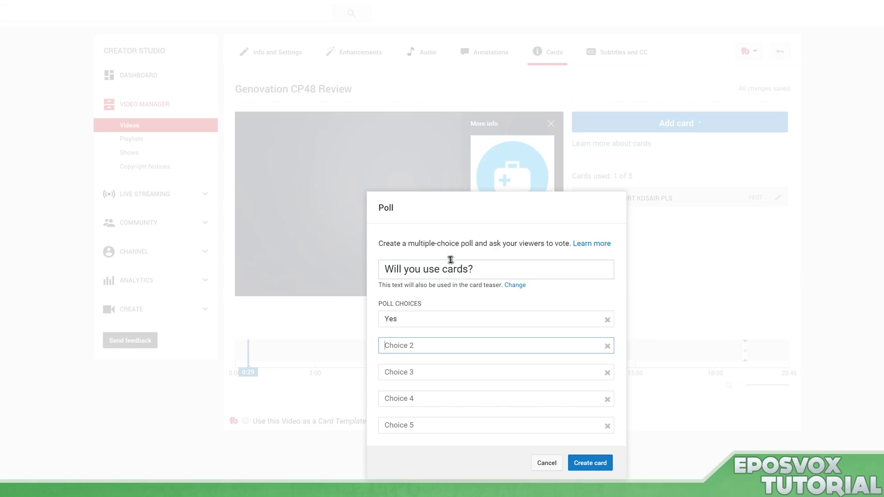
pyautogui.write('No')
pyautogui.press('Tab')
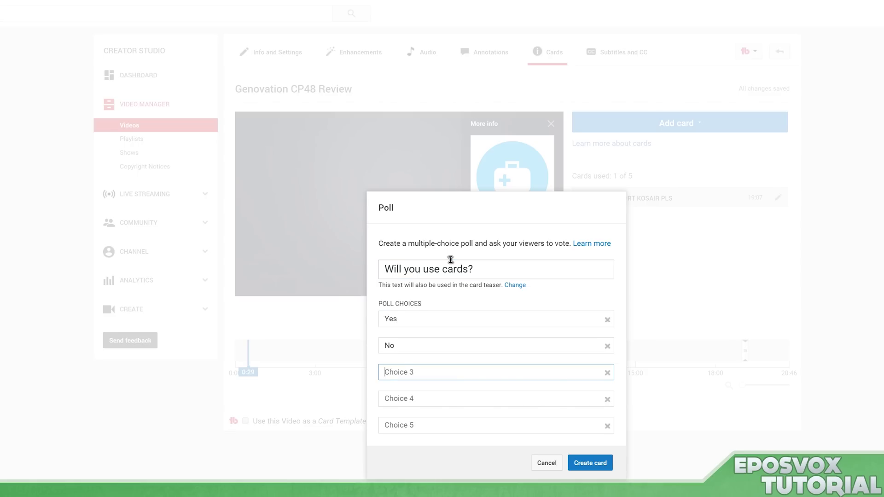
pyautogui.write('Pizza')
pyautogui.press('Tab')
pyautogui.write('Turn')
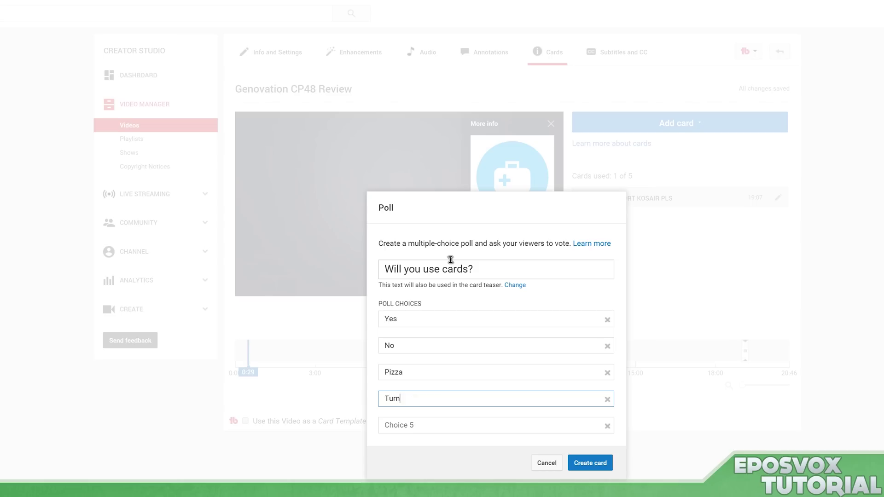
pyautogui.write('ip')
pyautogui.press('Tab')
pyautogui.write('Wut')
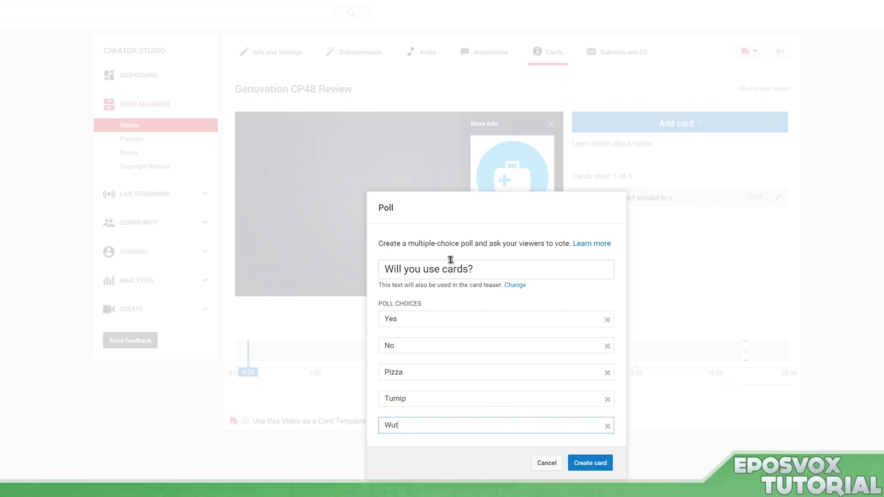
pyautogui.click(590, 463)
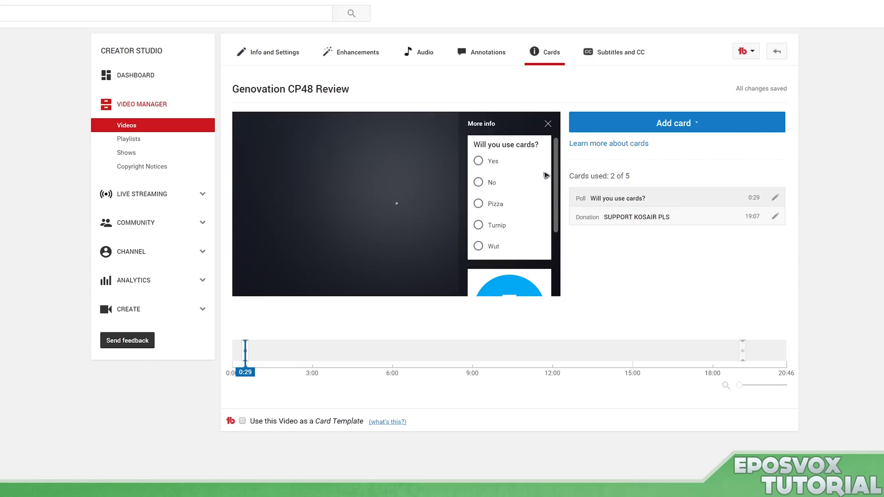
# - Vote Yes, No, Pizza, then Turnip in the preview poll, then go to channel analytics
pyautogui.click(479, 161)
pyautogui.click(479, 184)
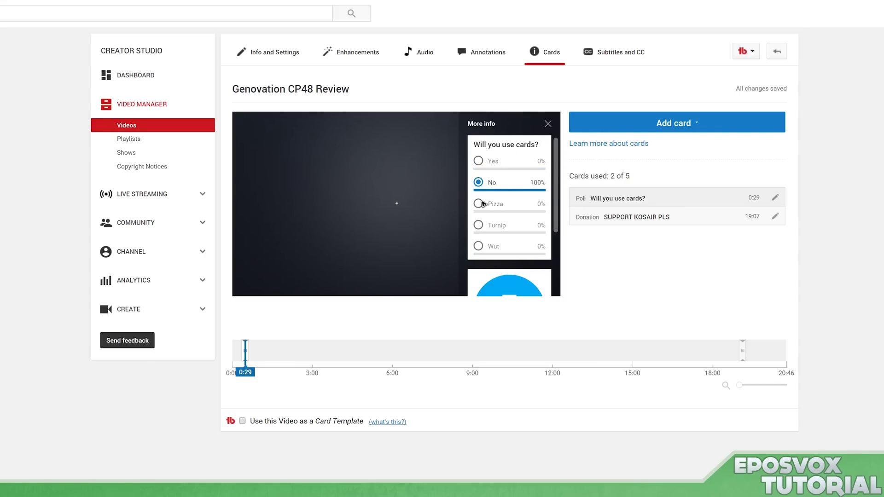
pyautogui.click(479, 204)
pyautogui.click(479, 225)
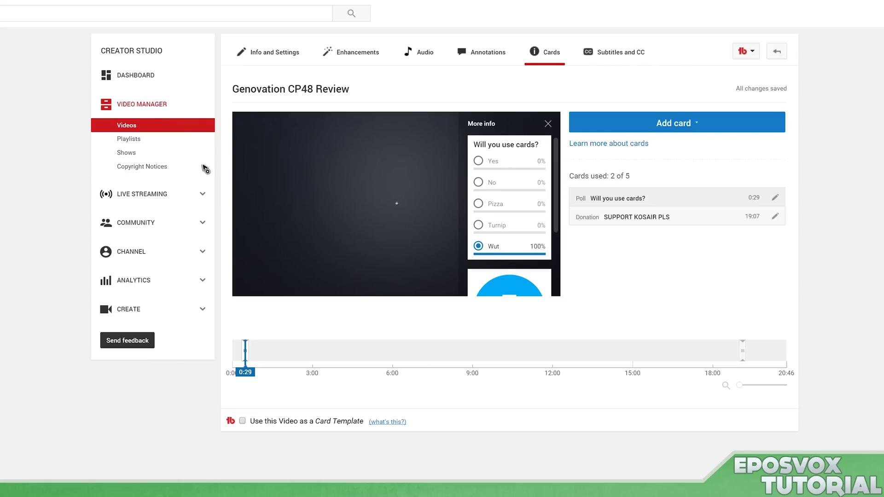
pyautogui.click(136, 276)
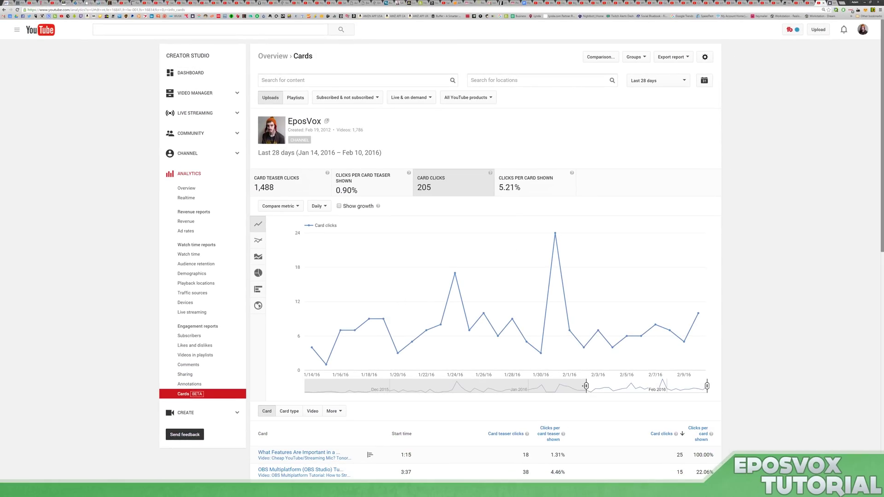
# - Extend the Cards report back to 11/18/15 and scroll through its 200-card table
pyautogui.moveTo(581, 386); pyautogui.dragTo(308, 386)
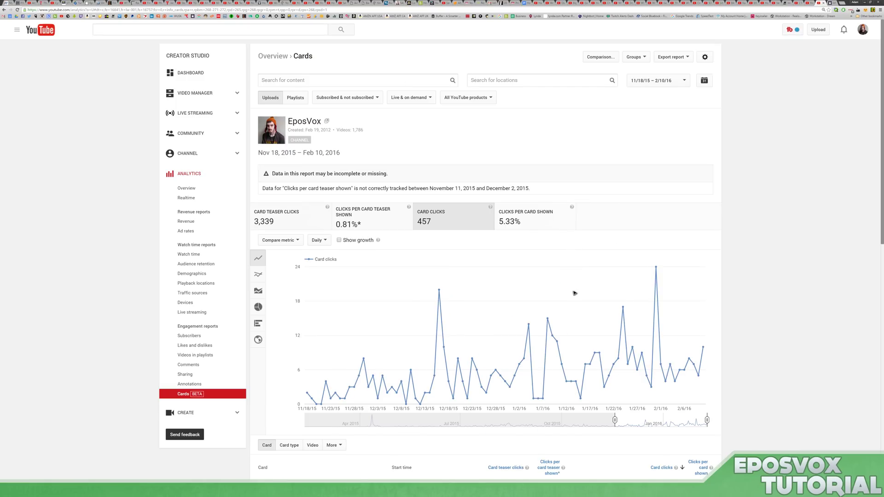
pyautogui.moveTo(704, 349)
pyautogui.scroll(-5, 467, 308)
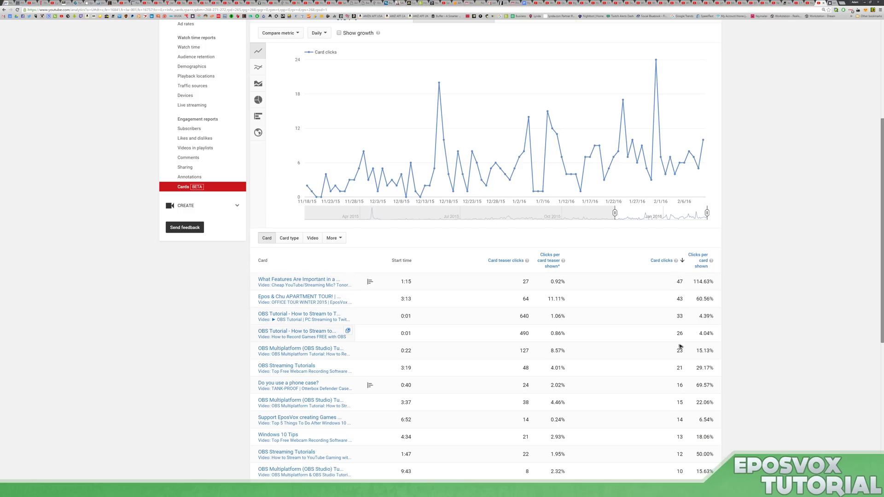
pyautogui.scroll(-2, 637, 338)
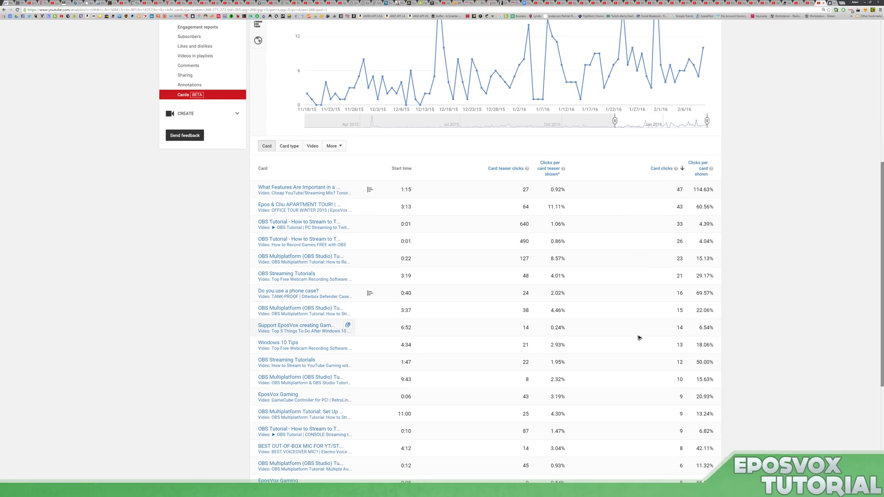
pyautogui.scroll(-3, 677, 354)
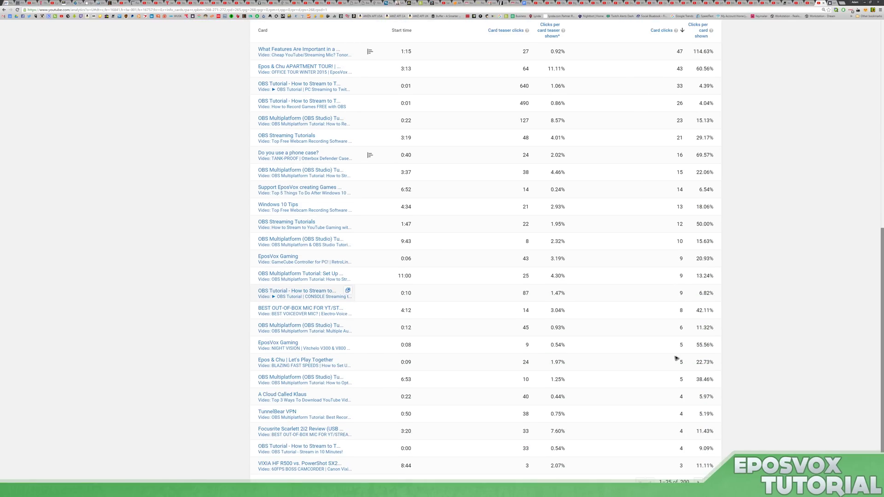
pyautogui.scroll(-1, 676, 359)
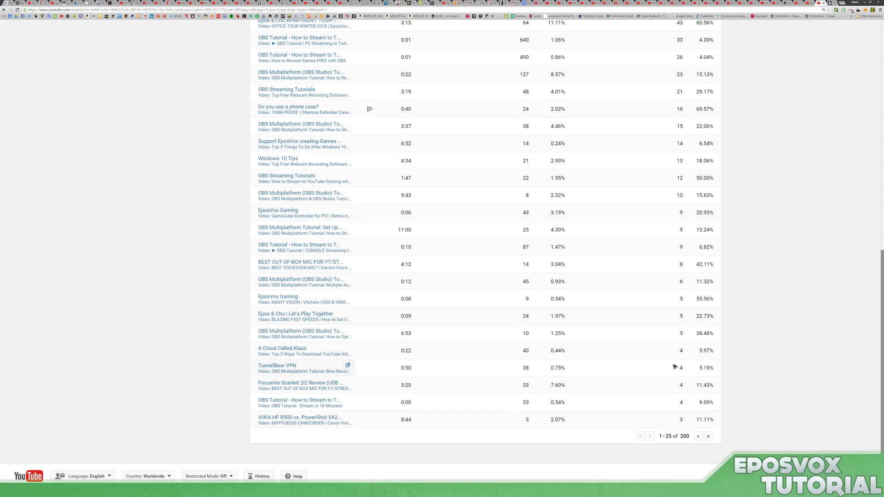
pyautogui.scroll(6, 675, 363)
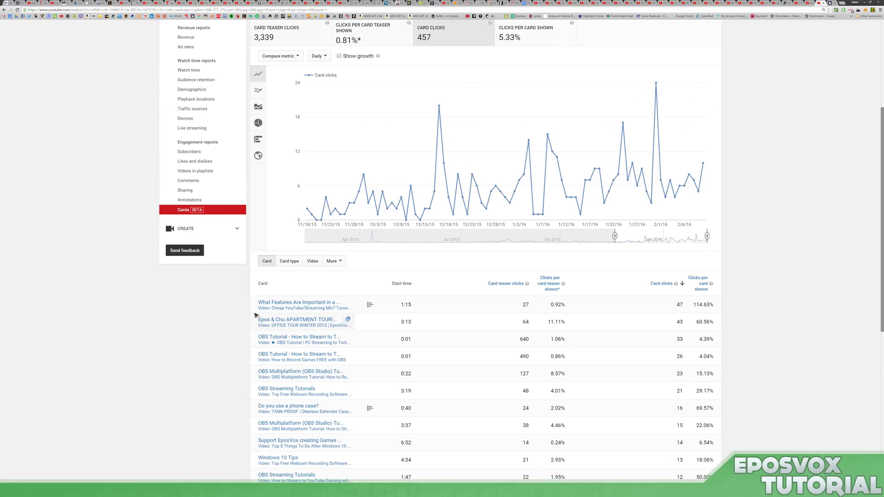
pyautogui.moveTo(282, 322)
pyautogui.moveTo(370, 305)
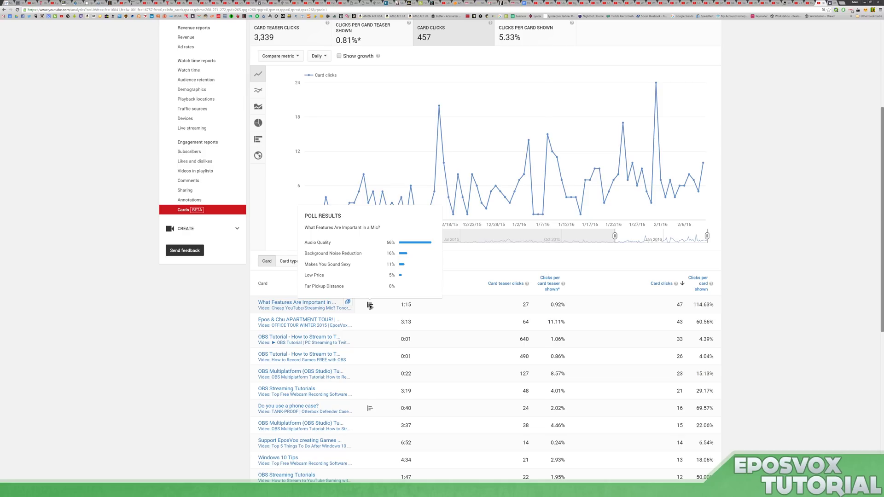
pyautogui.moveTo(370, 408)
pyautogui.scroll(4, 350, 330)
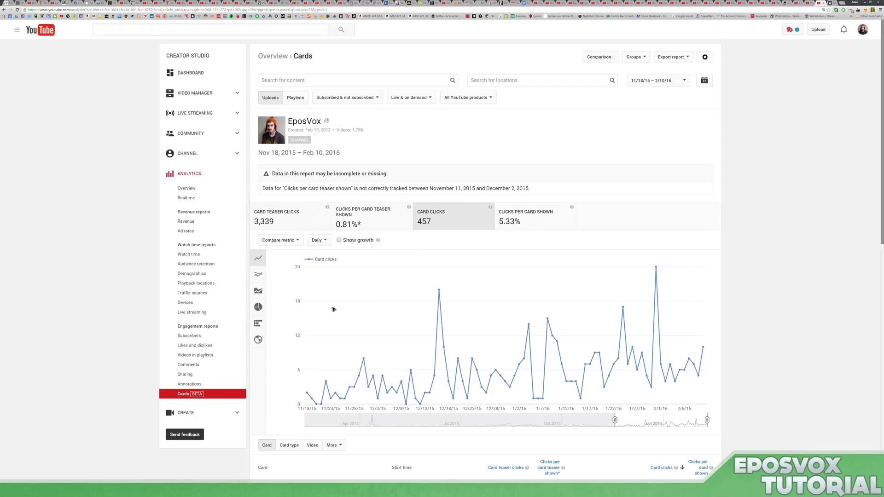
pyautogui.click(220, 94)
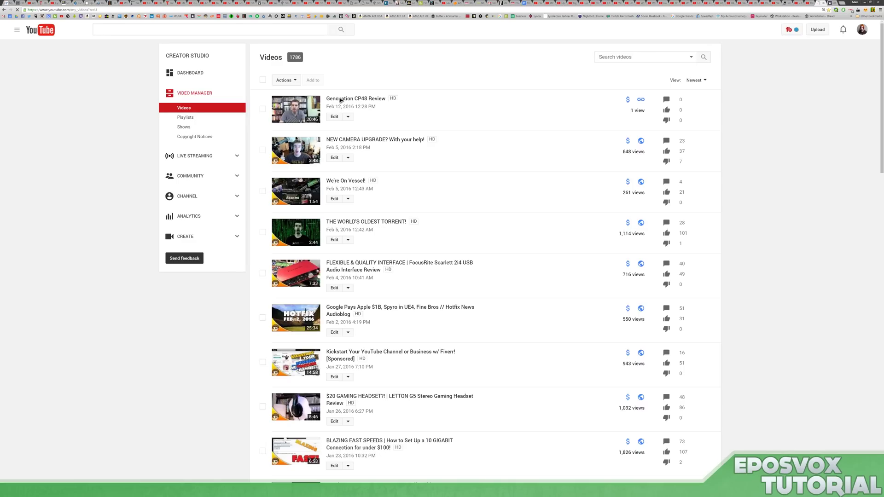
# - Open the Genovation CP48 Review watch page from the Videos list
pyautogui.click(340, 99)
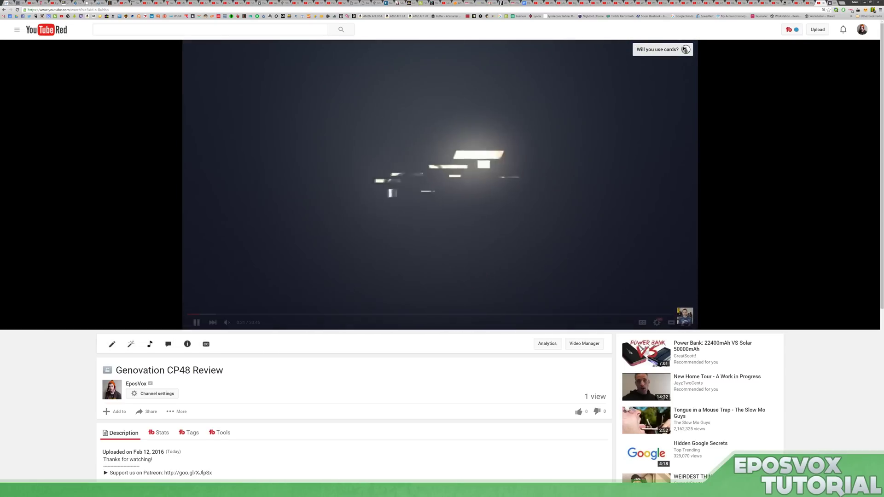
# - In the cards panel, vote Pizza, No, then Turnip, then close it and pause/resume playback
pyautogui.click(685, 50)
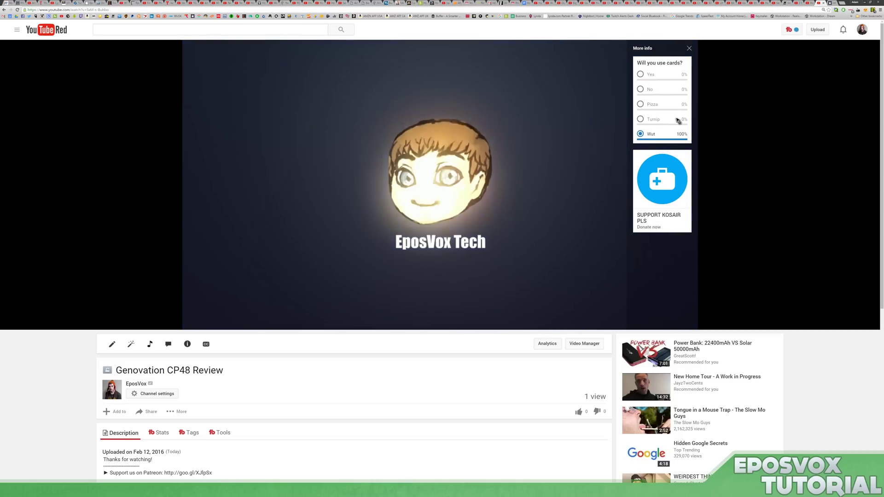
pyautogui.click(650, 105)
pyautogui.click(649, 89)
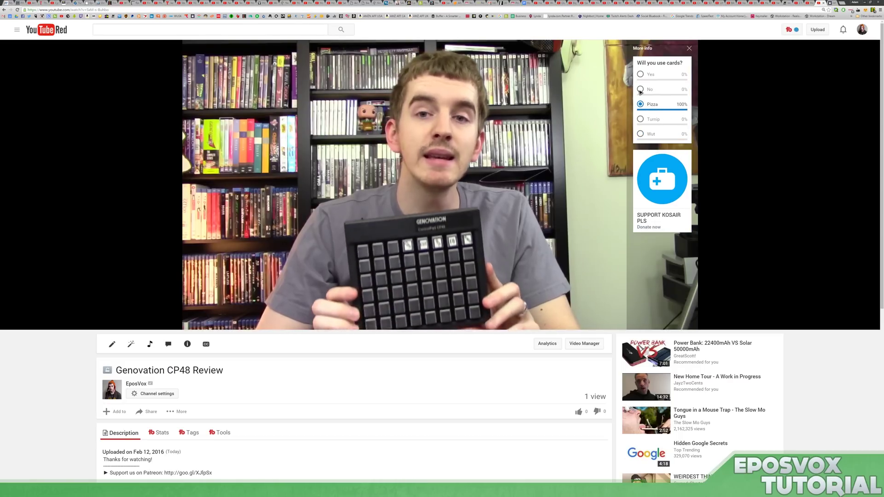
pyautogui.click(640, 119)
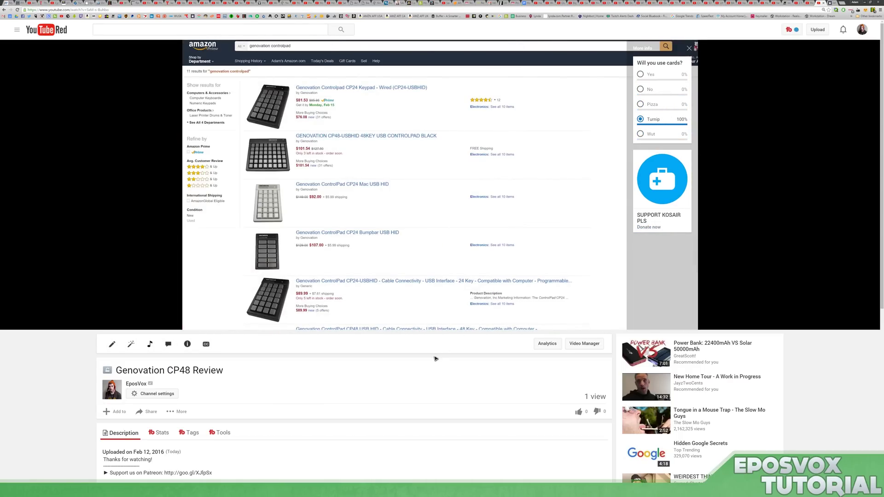
pyautogui.click(407, 262)
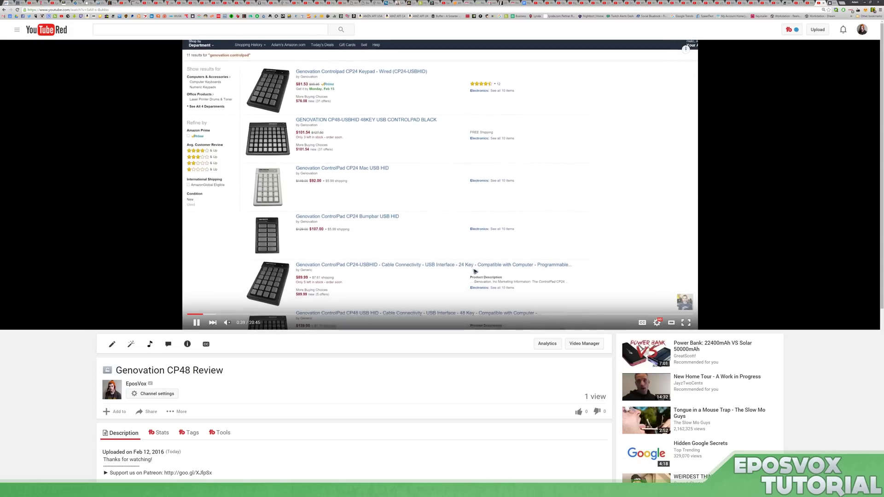
pyautogui.press('space')
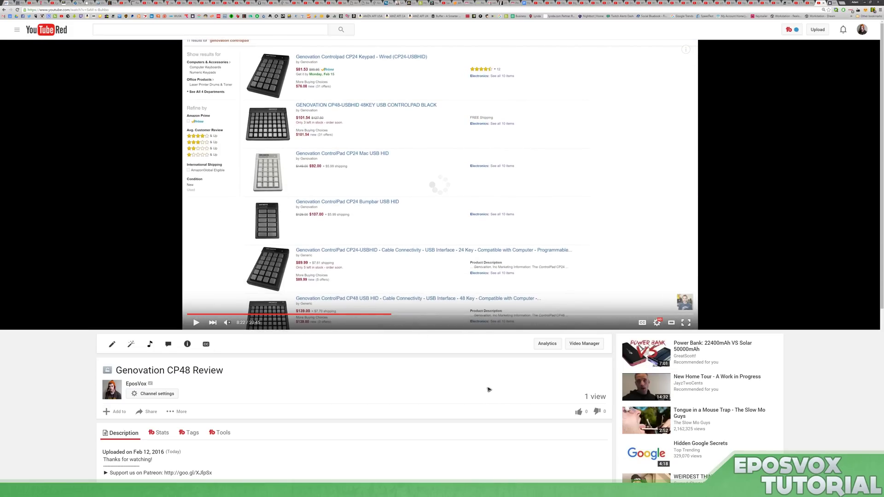
pyautogui.press('space')
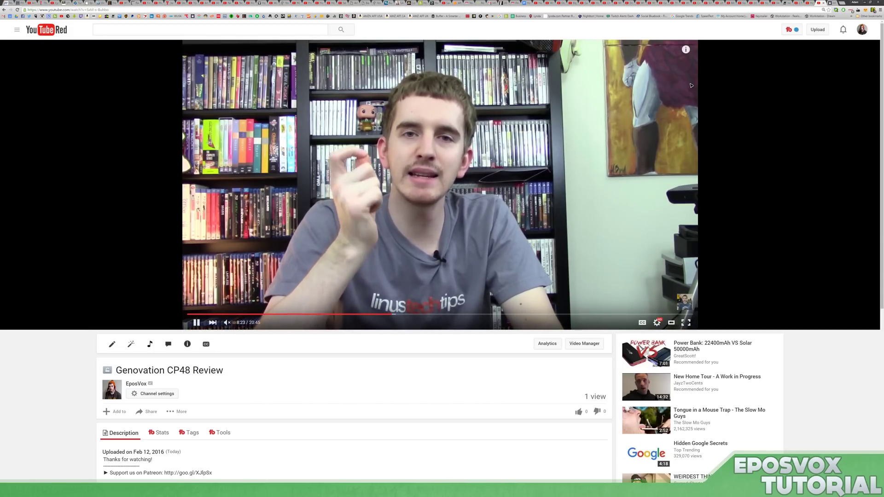
# - Reopen the cards panel and switch the vote through Yes and Turnip to Wut
pyautogui.click(686, 49)
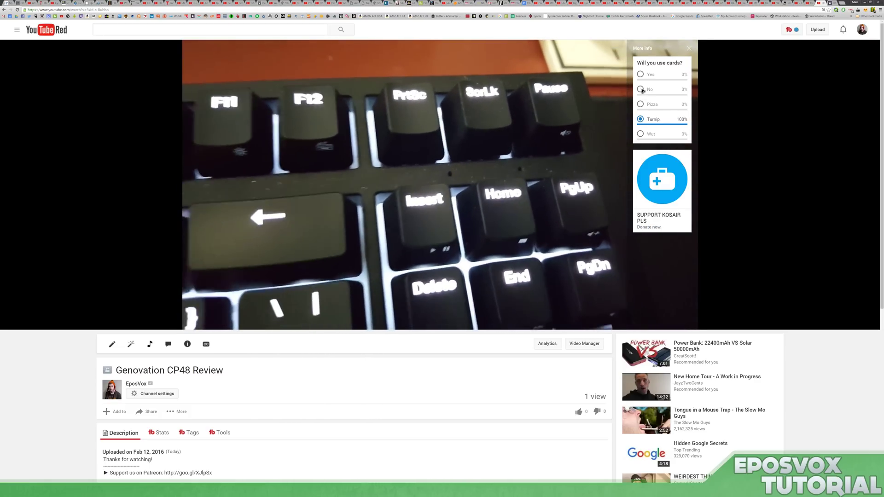
pyautogui.click(640, 77)
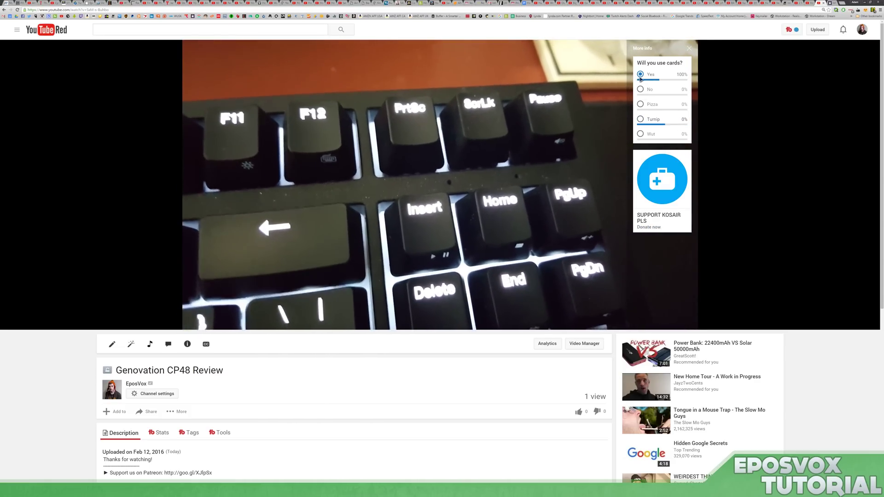
pyautogui.click(641, 119)
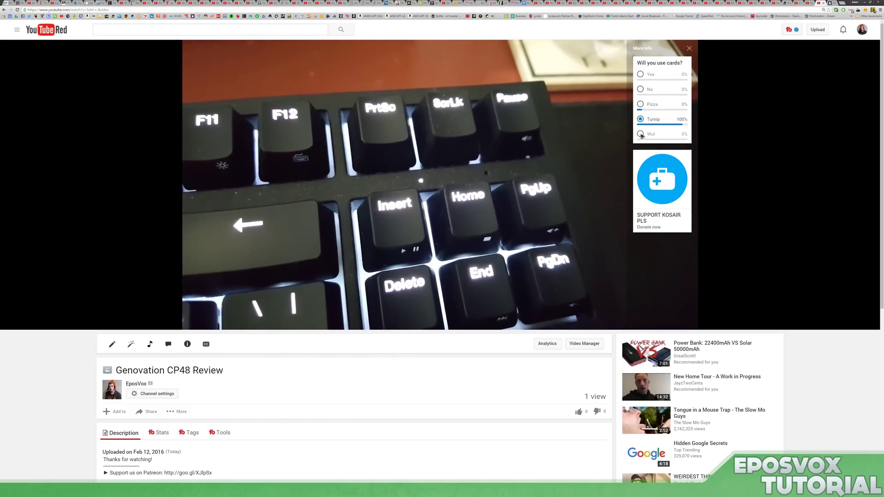
pyautogui.click(641, 134)
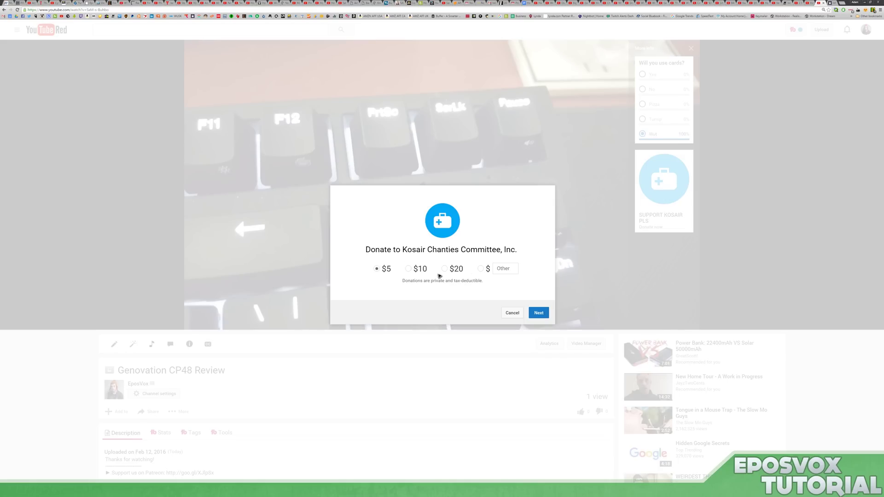
# - Cancel the Kosair donation and switch the poll vote to Yes
pyautogui.click(512, 314)
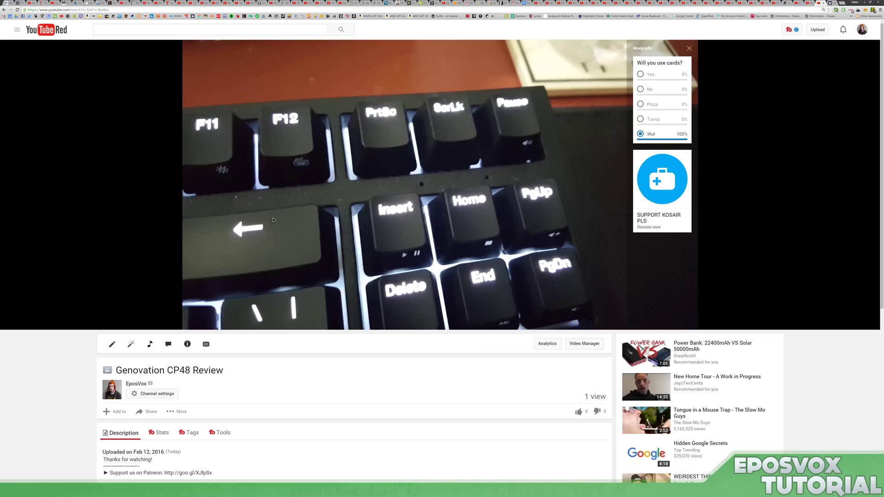
pyautogui.scroll(-6, 406, 259)
pyautogui.scroll(6, 442, 263)
pyautogui.click(640, 74)
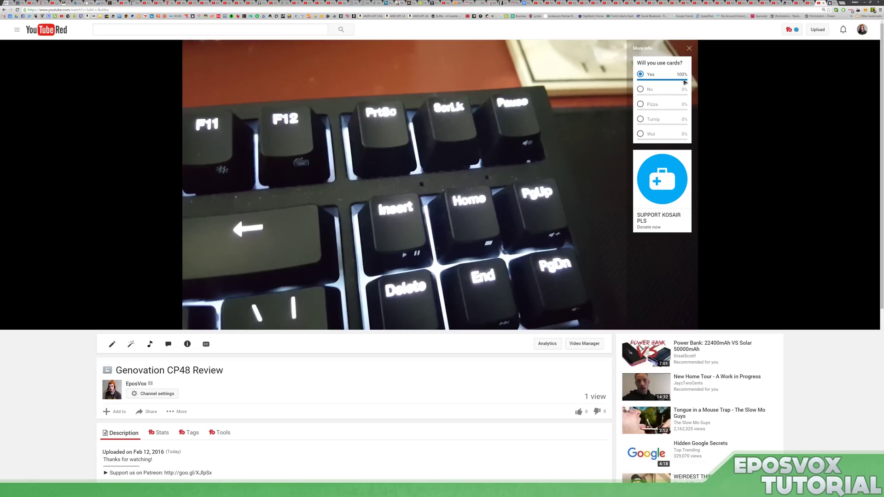